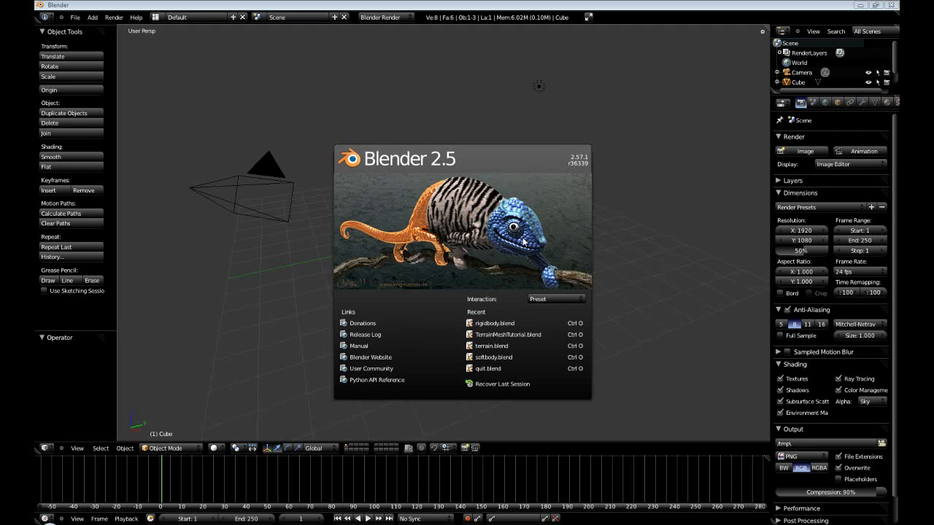
# Close the startup splash to show the default scene with cube, camera and lamp.
pyautogui.click(685, 303)
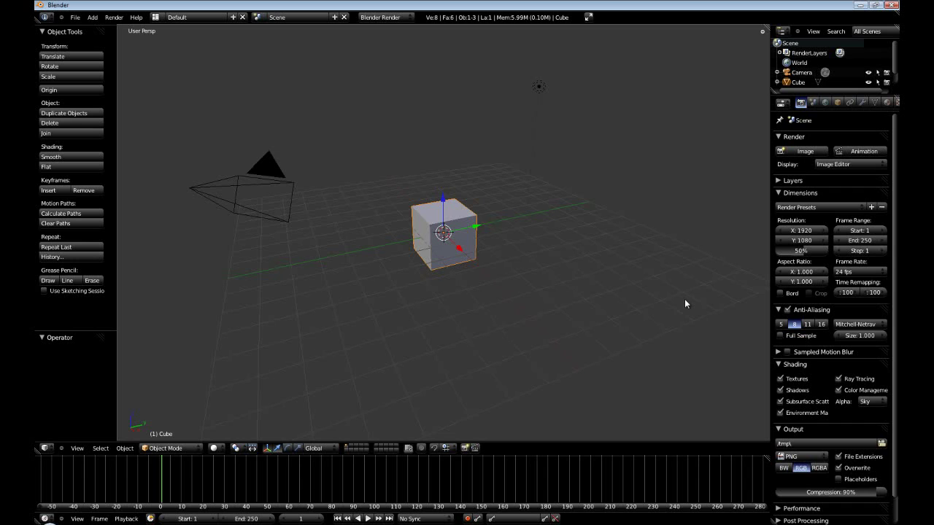
# Add a plane mesh to the scene from the Add menu.
pyautogui.hotkey('shift', 'a')
pyautogui.moveTo(684, 300)
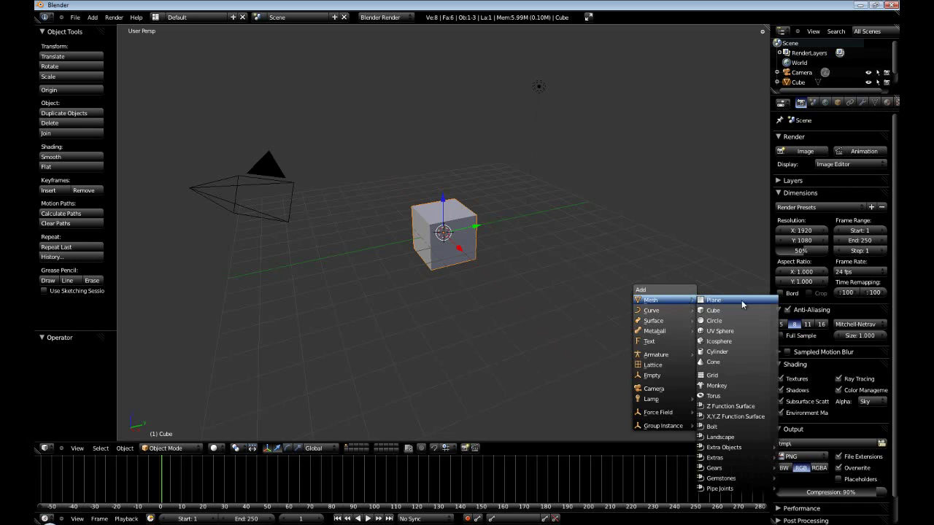
pyautogui.press('space')
pyautogui.write('add plane')
pyautogui.press('Escape')
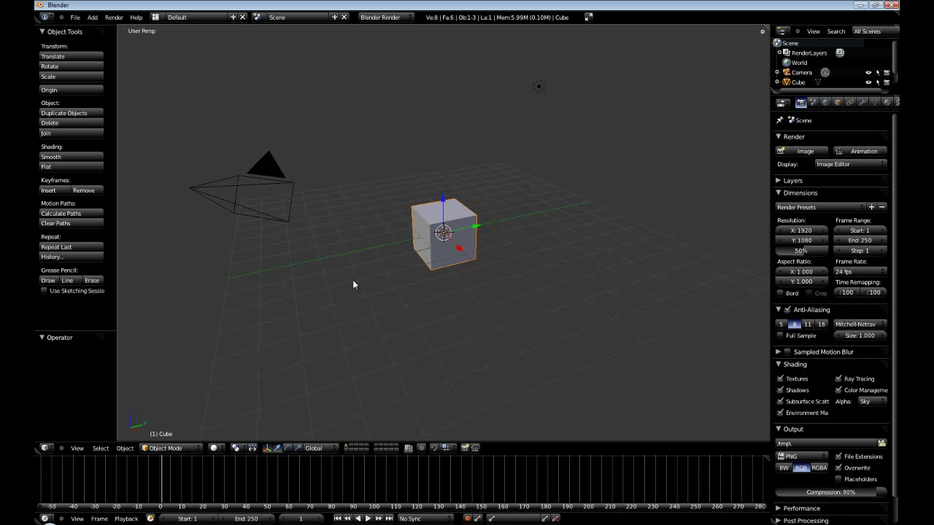
pyautogui.click(92, 17)
pyautogui.moveTo(105, 35)
pyautogui.click(164, 32)
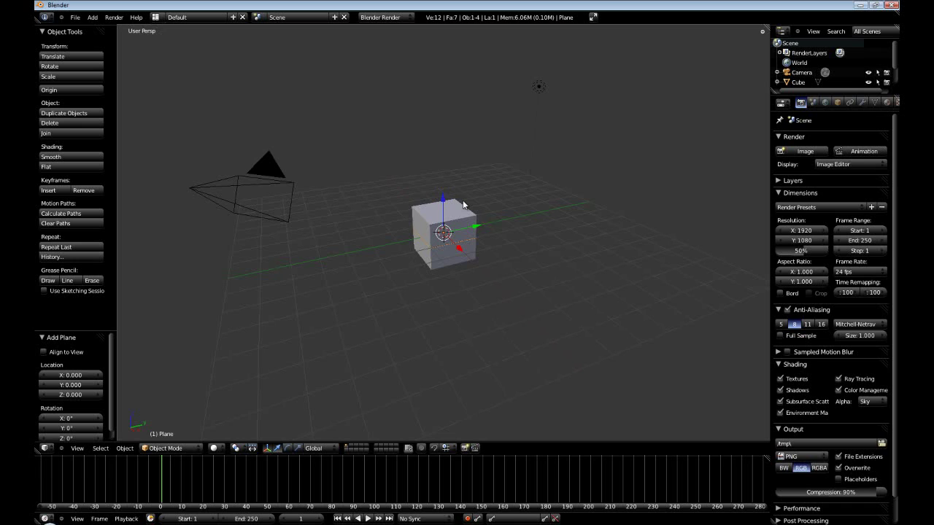
# Scale the plane up by 10 so it forms a large floor.
pyautogui.write('s10')
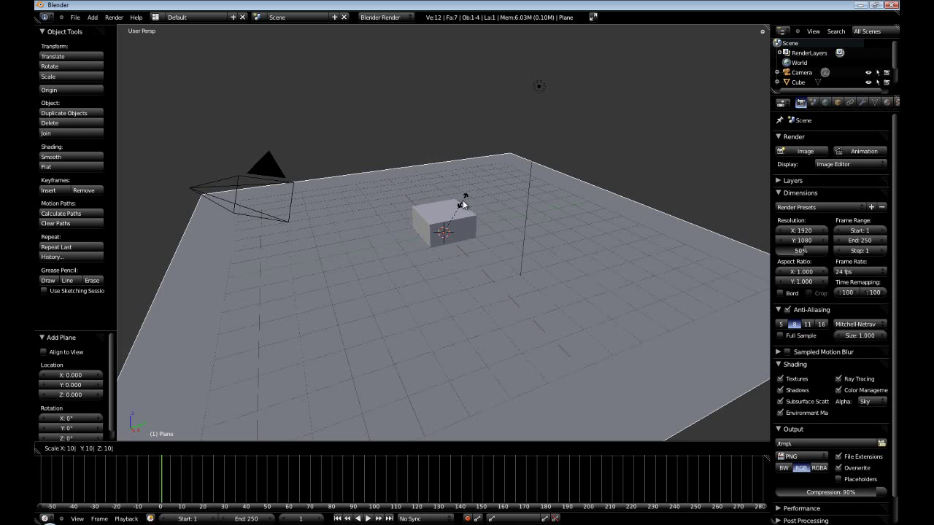
pyautogui.press('Return')
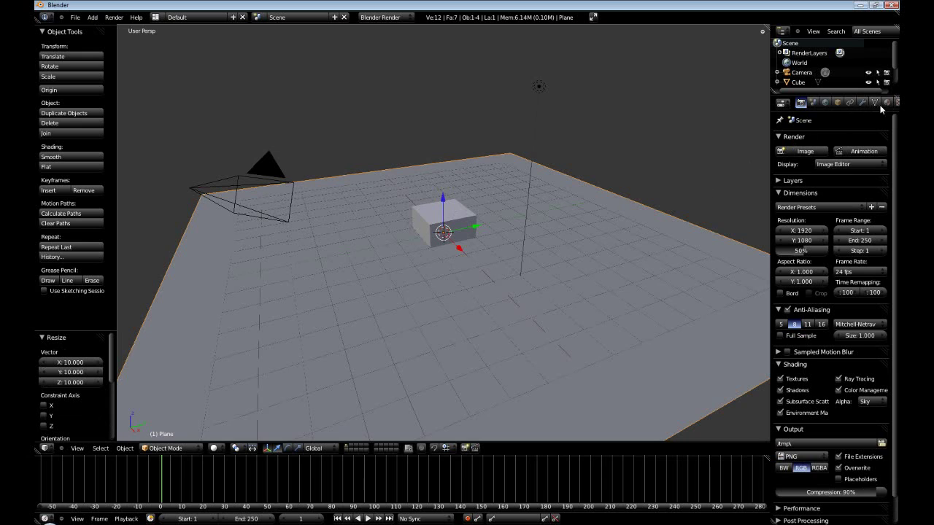
pyautogui.hscroll(2, 886, 102)
pyautogui.hscroll(2, 808, 104)
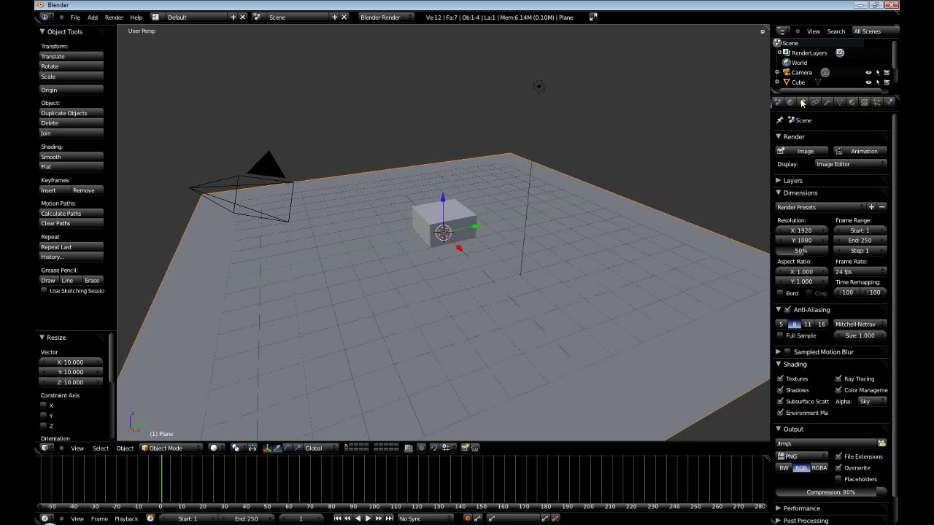
# Enable Collision physics on the plane, then select the cube.
pyautogui.click(889, 103)
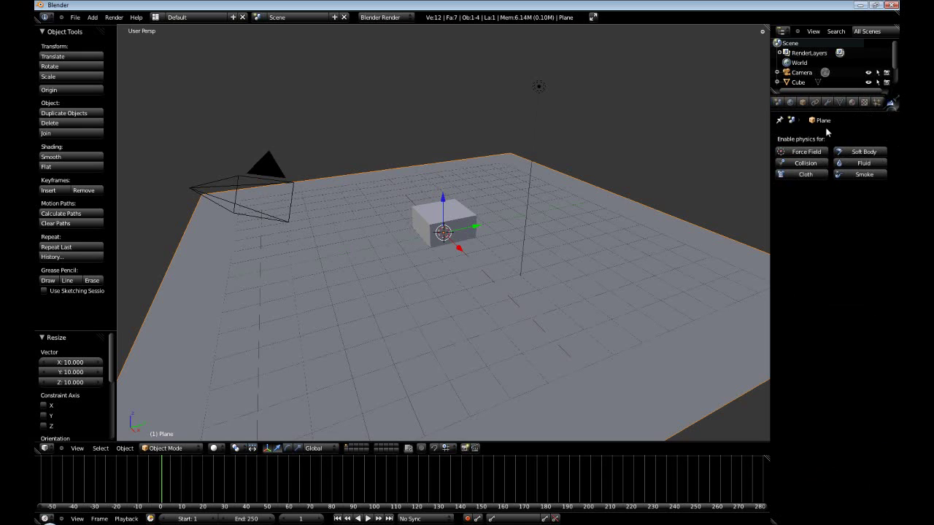
pyautogui.click(805, 164)
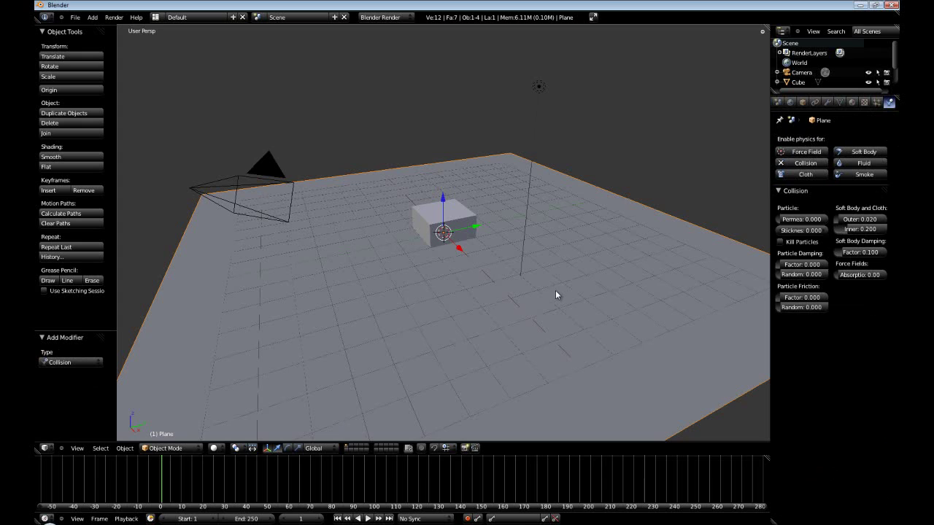
pyautogui.rightClick(464, 221)
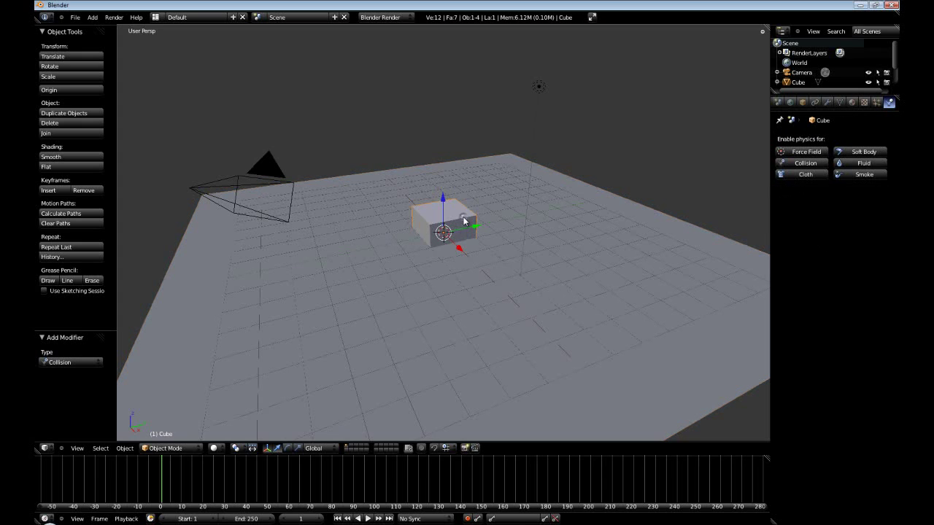
# Raise the cube 6 units and subdivide its mesh three times into 384 faces.
pyautogui.moveTo(442, 203); pyautogui.dragTo(441, 28)
pyautogui.moveTo(515, 110); pyautogui.dragTo(477, 200, button='middle')
pyautogui.press('Tab')
pyautogui.press('w')
pyautogui.click(476, 200)
pyautogui.press('w')
pyautogui.click(477, 200)
pyautogui.press('w')
pyautogui.click(477, 200)
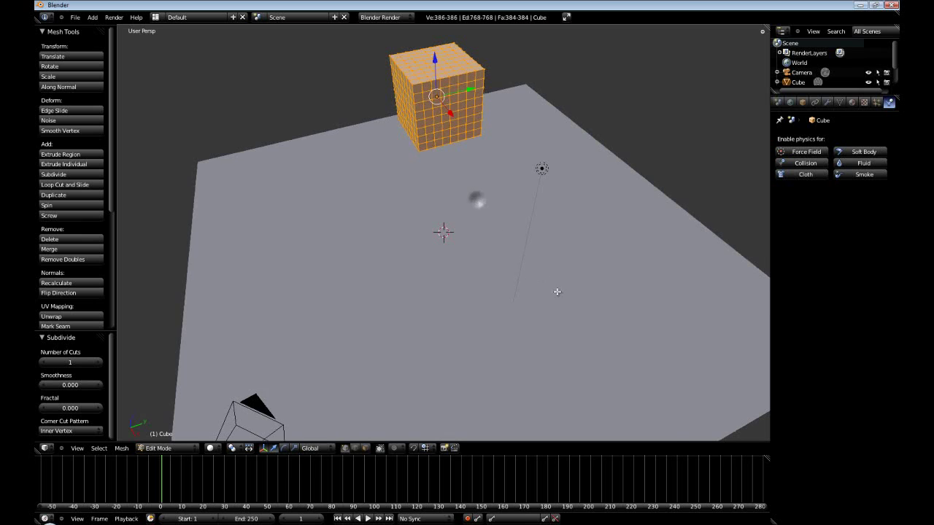
pyautogui.moveTo(554, 294); pyautogui.dragTo(583, 275, button='middle')
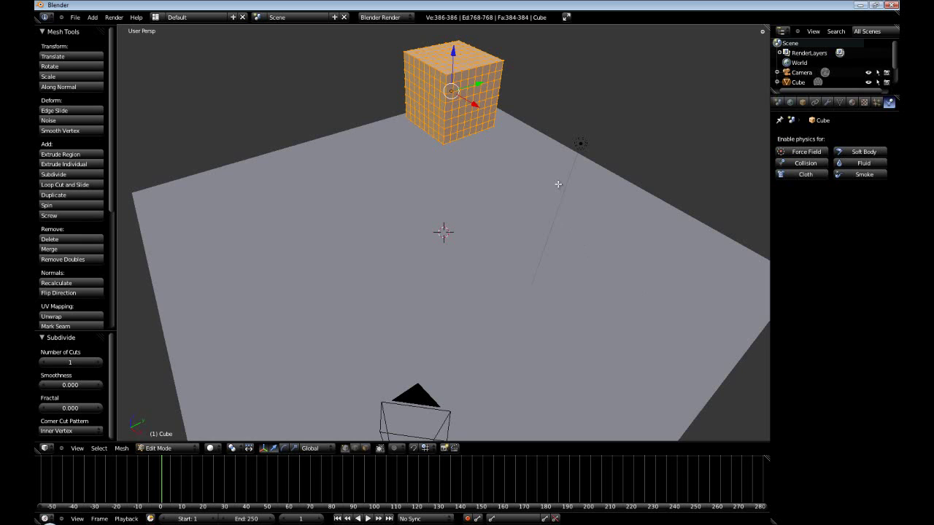
pyautogui.moveTo(600, 320); pyautogui.dragTo(544, 350, button='middle')
# Back in Object Mode, tilt the cube about 48.193° around X.
pyautogui.press('Tab')
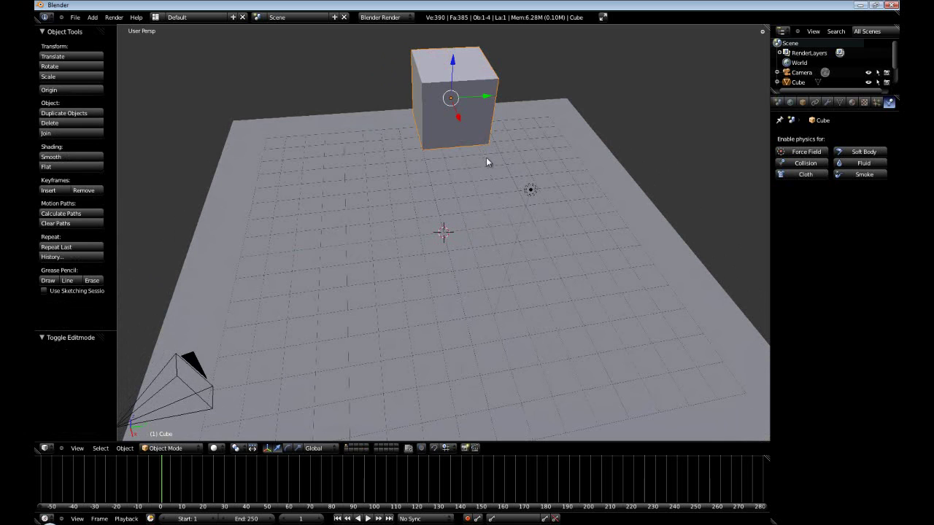
pyautogui.press('r')
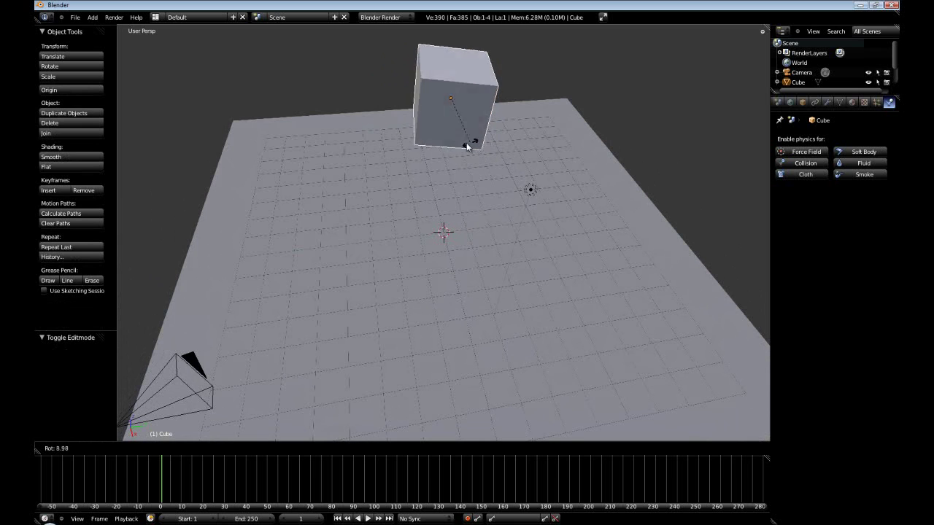
pyautogui.click(440, 149)
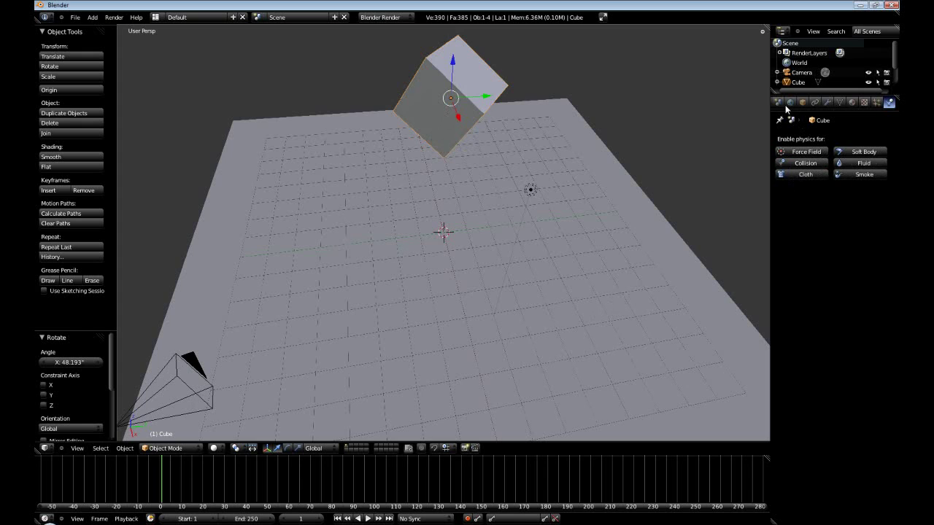
pyautogui.click(826, 102)
# Add a Bevel modifier at width 0.1 to the cube and shade it smooth.
pyautogui.click(806, 152)
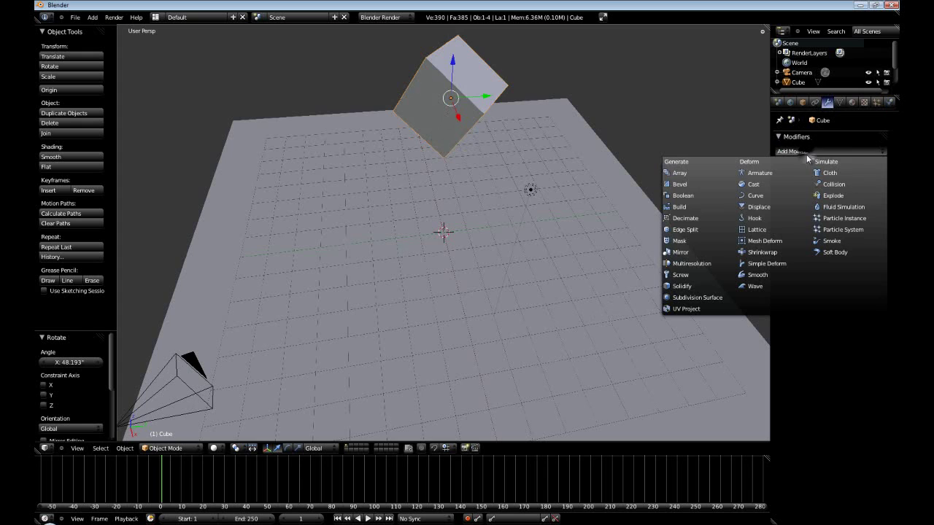
pyautogui.click(701, 183)
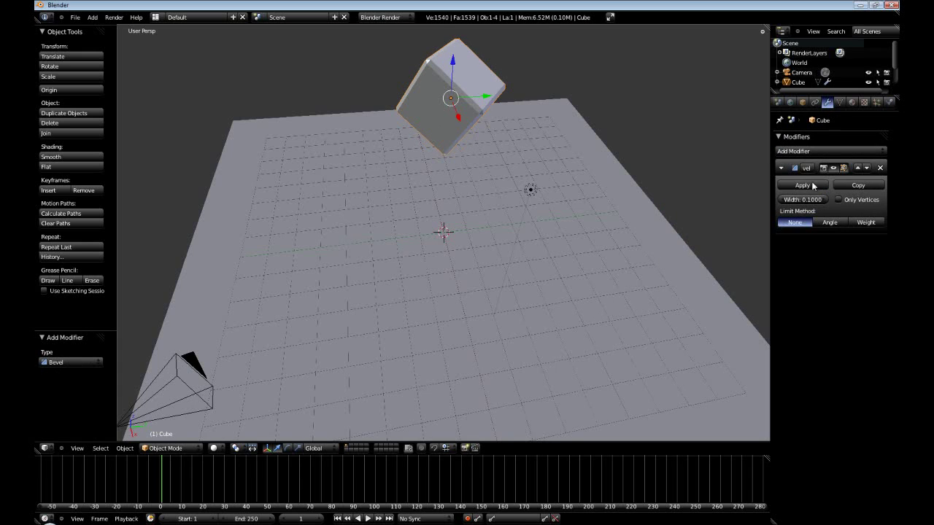
pyautogui.click(90, 159)
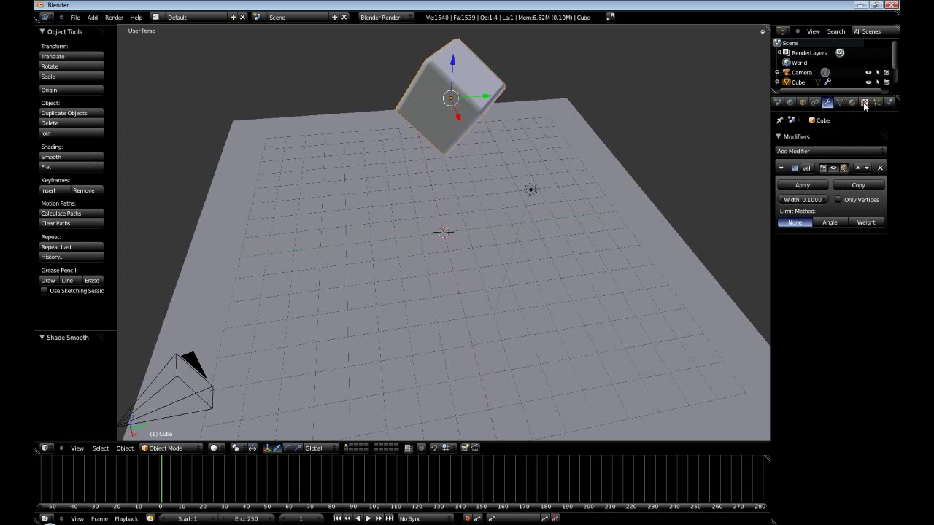
pyautogui.click(887, 102)
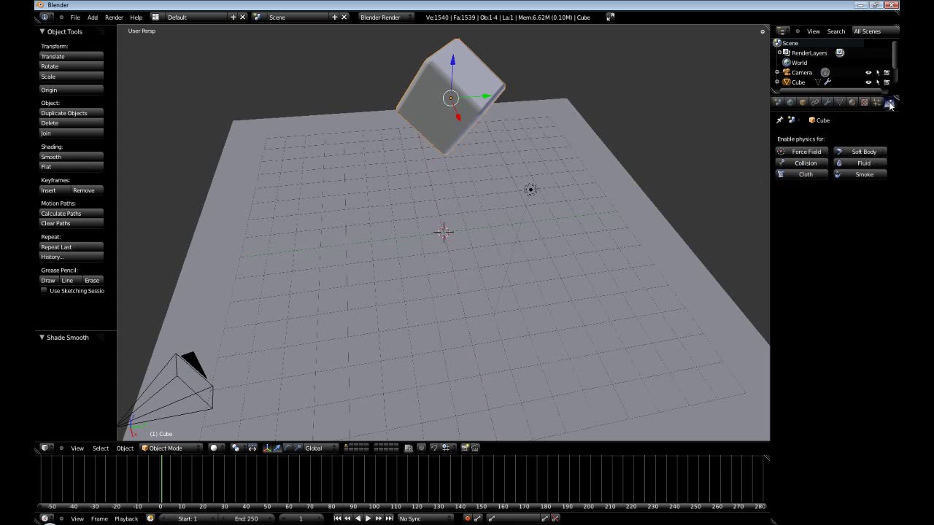
# Make the cube a Soft Body with Goal off and self collision on, then play the fall.
pyautogui.click(861, 151)
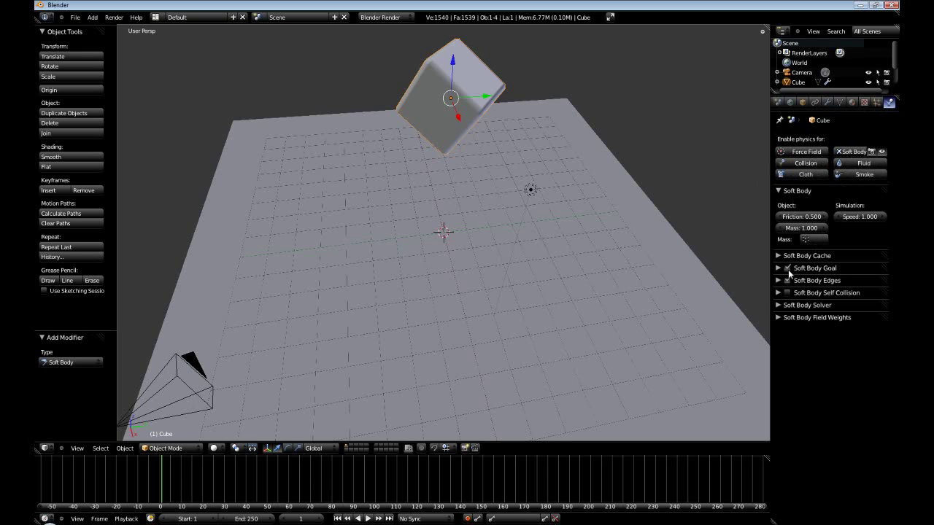
pyautogui.click(787, 268)
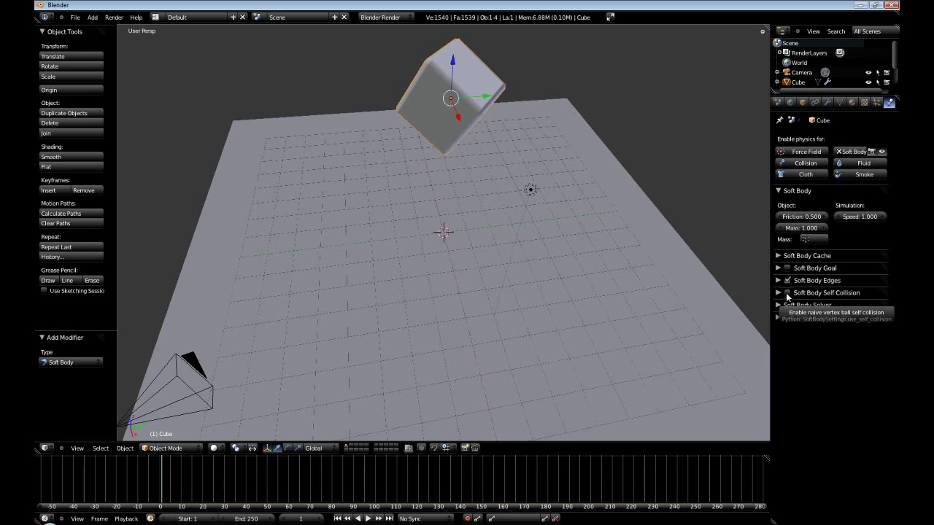
pyautogui.click(787, 294)
pyautogui.click(778, 281)
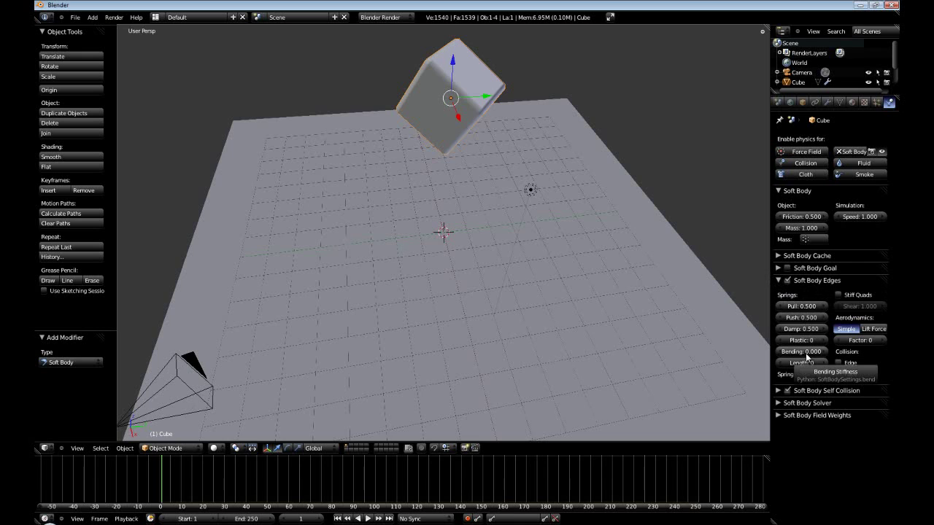
pyautogui.hotkey('alt', 'a')
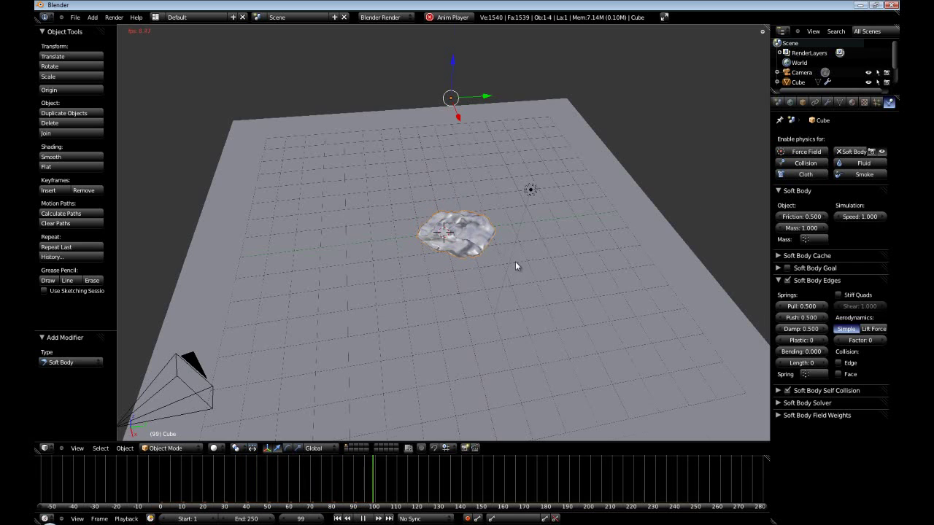
# Reset to frame 1, set Soft Body edge Bending to 1.500, and replay the fall.
pyautogui.scroll(5, 515, 261)
pyautogui.press('Escape')
pyautogui.press('Home')
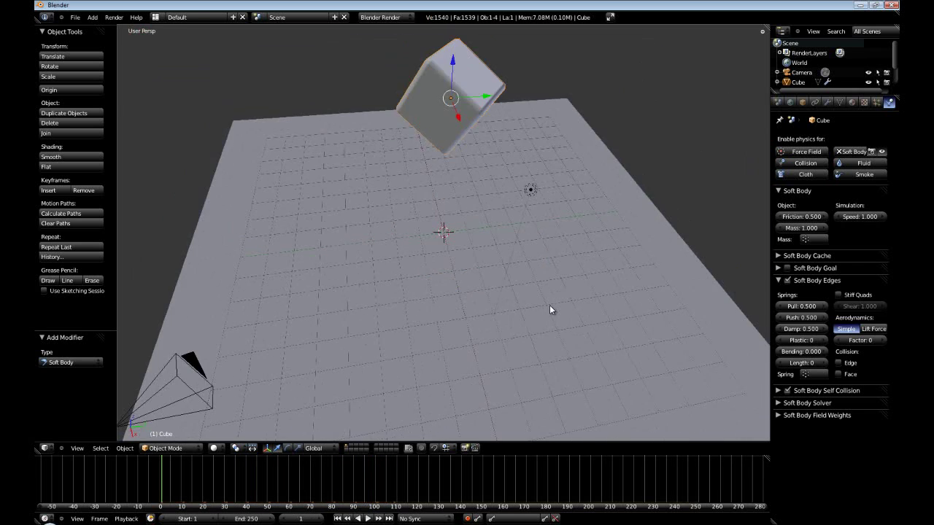
pyautogui.click(803, 353)
pyautogui.write('1.5')
pyautogui.press('Return')
pyautogui.hotkey('alt', 'a')
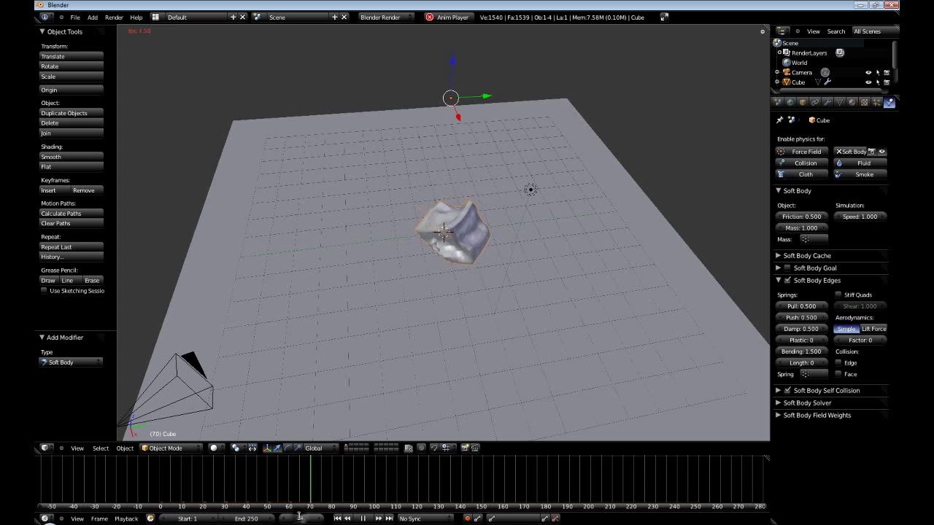
# Reset playback, set Bending to 2.500 and test the fall.
pyautogui.click(337, 517)
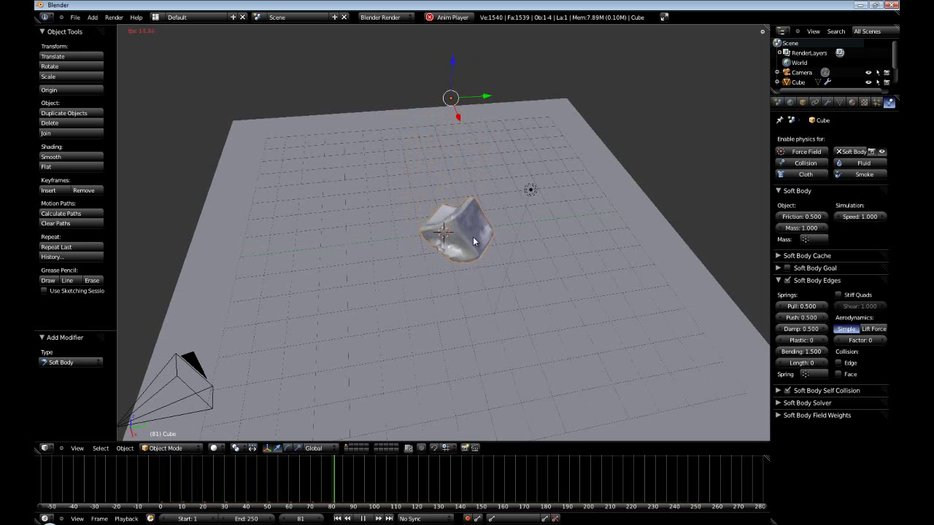
pyautogui.press('Escape')
pyautogui.click(806, 352)
pyautogui.write('2.5')
pyautogui.press('Return')
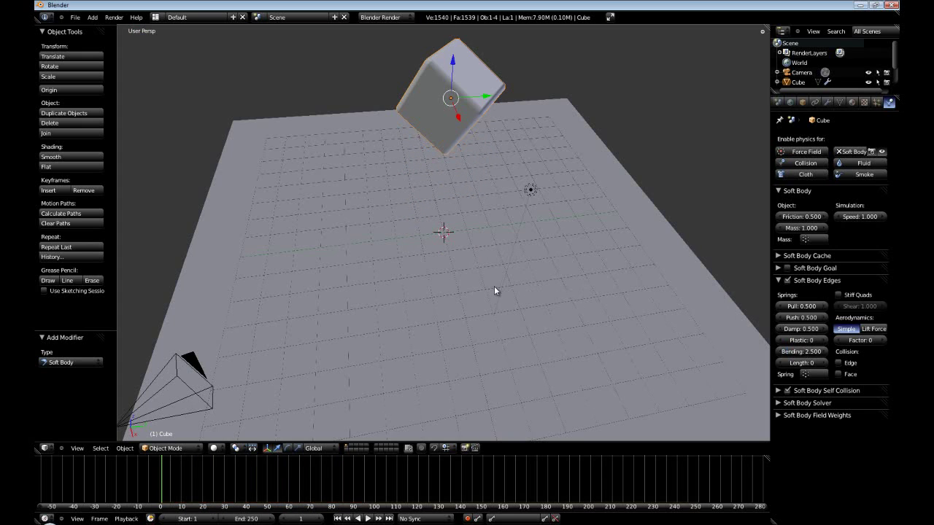
pyautogui.hotkey('alt', 'a')
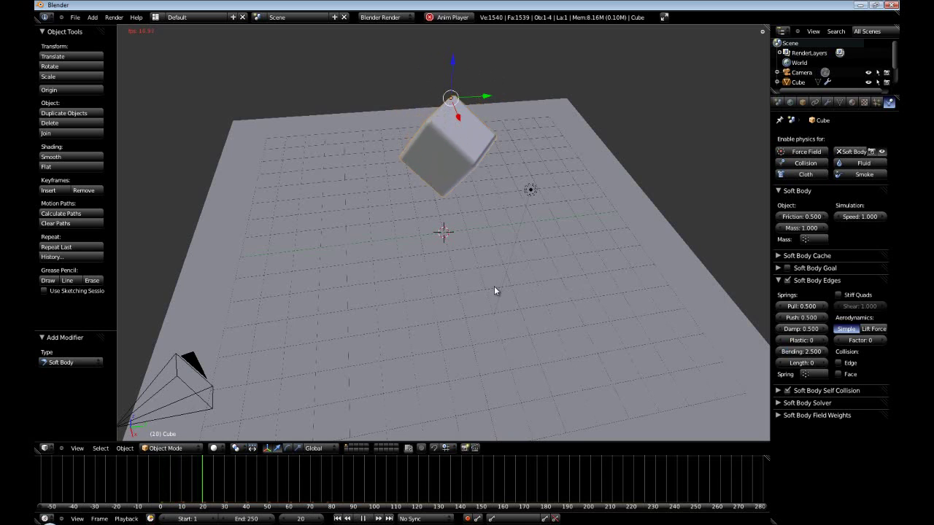
# Stop playback at frame 1 and raise Bending to 5.000.
pyautogui.press('Escape')
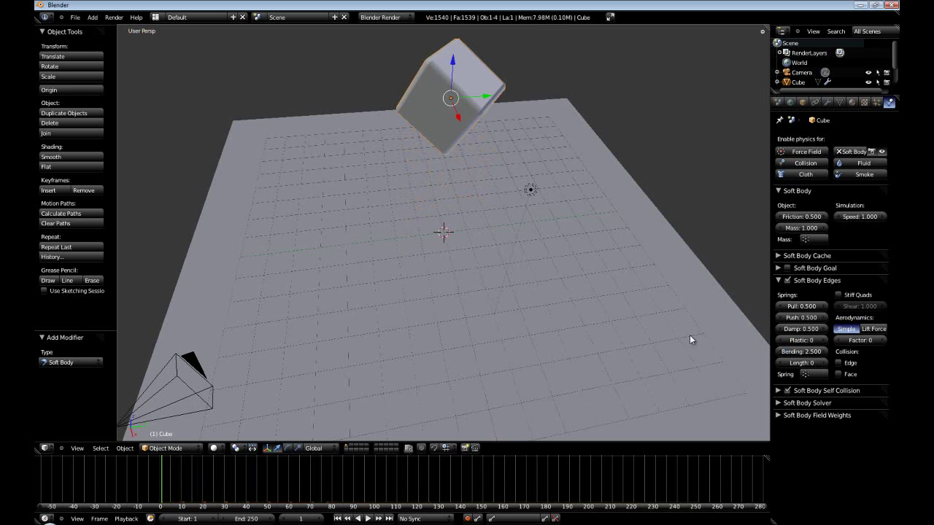
pyautogui.click(801, 350)
pyautogui.write('5')
pyautogui.press('Return')
# Deselect all, replay the fall at Bending 5.000, then reset and reselect the cube.
pyautogui.press('a')
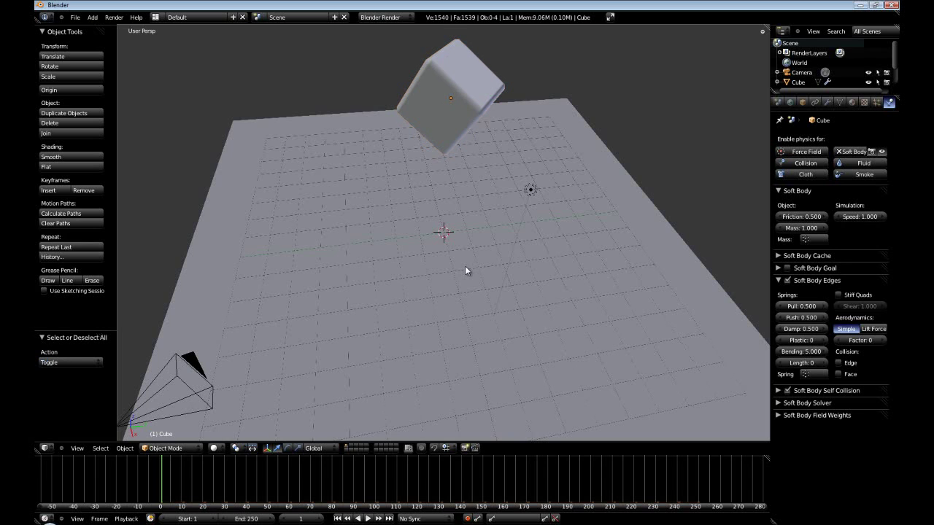
pyautogui.hotkey('alt', 'a')
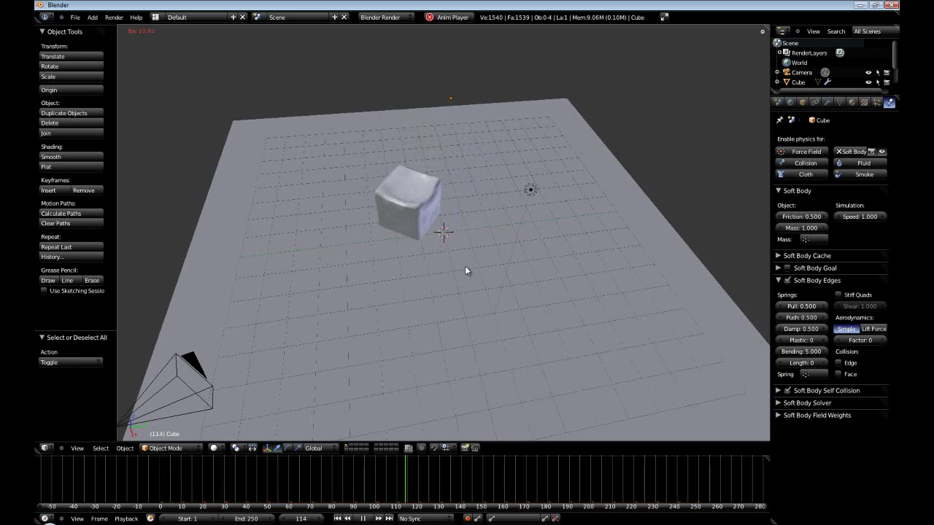
pyautogui.press('Escape')
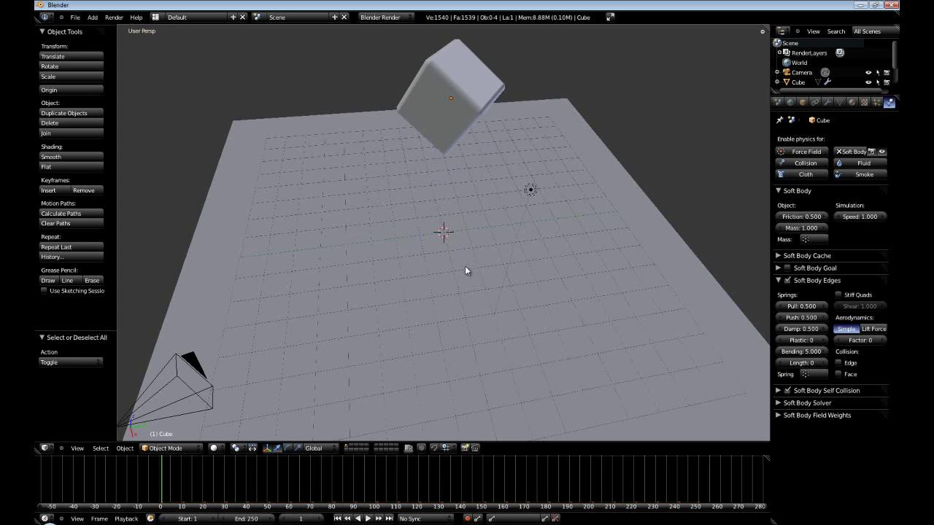
pyautogui.rightClick(429, 77)
# Set the cube's diffuse material colour to pure red (R 0.800, G 0, B 0).
pyautogui.click(851, 103)
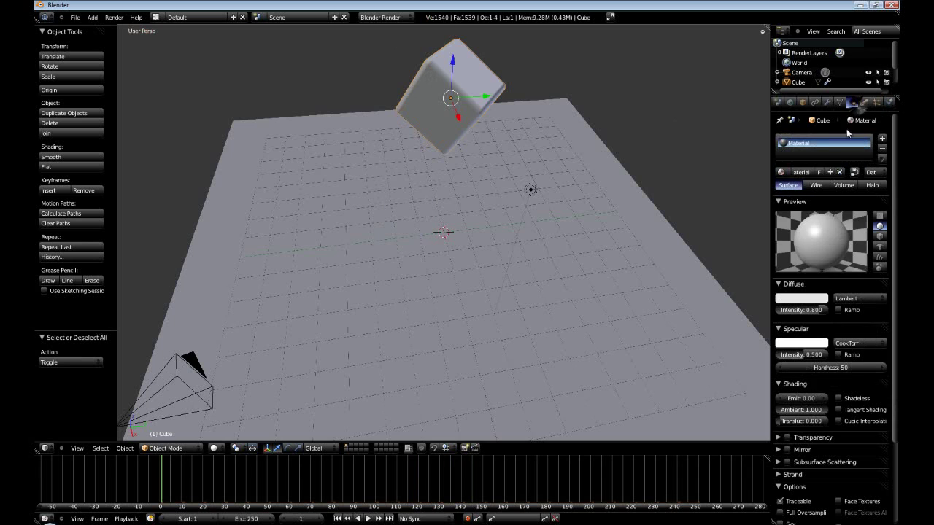
pyautogui.click(801, 298)
pyautogui.moveTo(784, 205); pyautogui.dragTo(776, 244)
pyautogui.moveTo(784, 282); pyautogui.dragTo(824, 264)
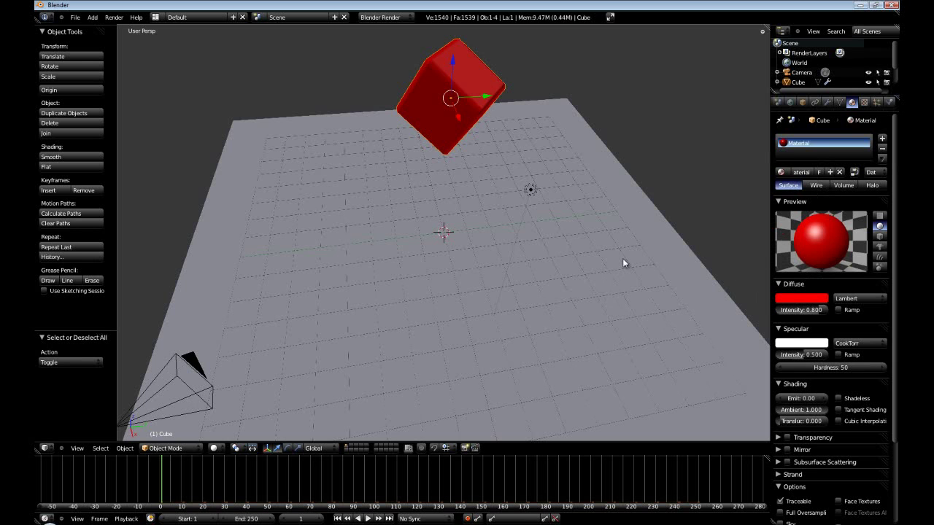
pyautogui.moveTo(622, 263); pyautogui.dragTo(409, 276, button='middle')
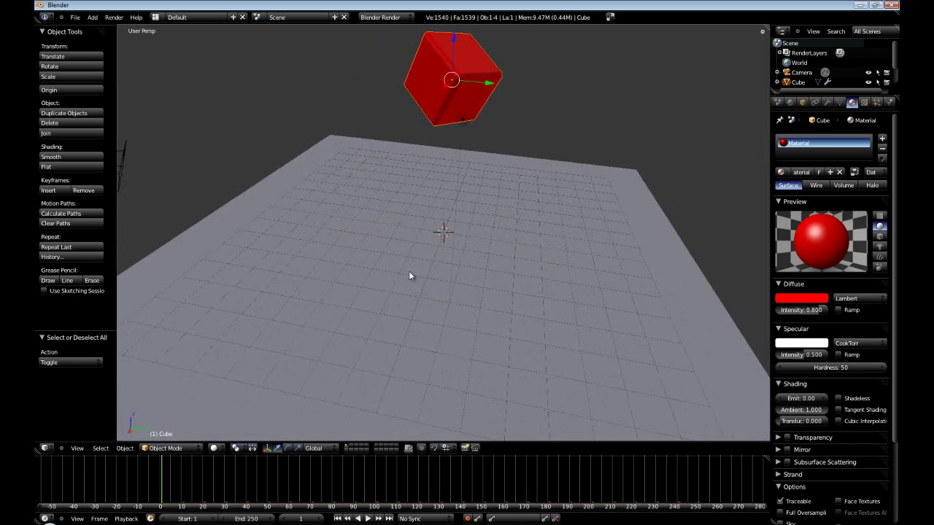
# Smooth-shade the red cube and play the soft-body fall animation.
pyautogui.click(66, 157)
pyautogui.moveTo(409, 188); pyautogui.dragTo(416, 218, button='middle')
pyautogui.hotkey('alt', 'a')
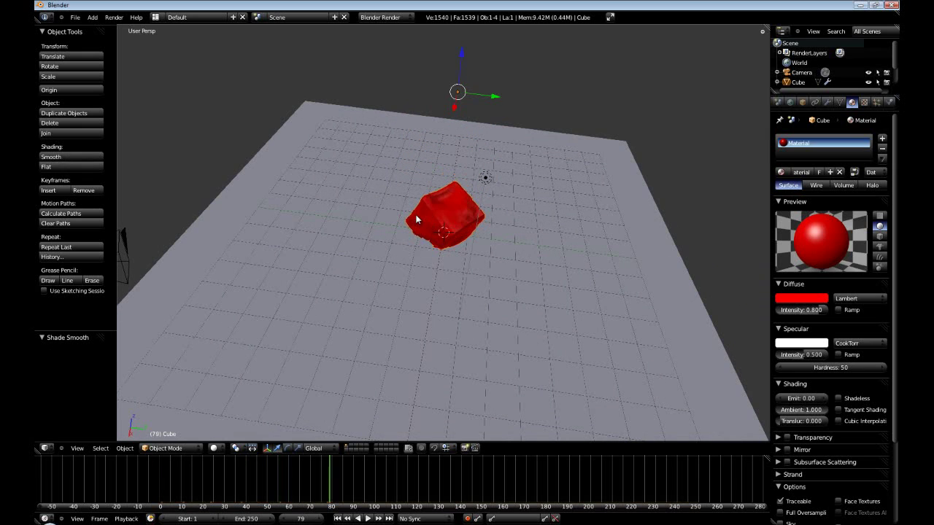
# Inspect the impact deformation at frames 130, 137, 91, 122, 126, 157 and 69.
pyautogui.click(440, 485)
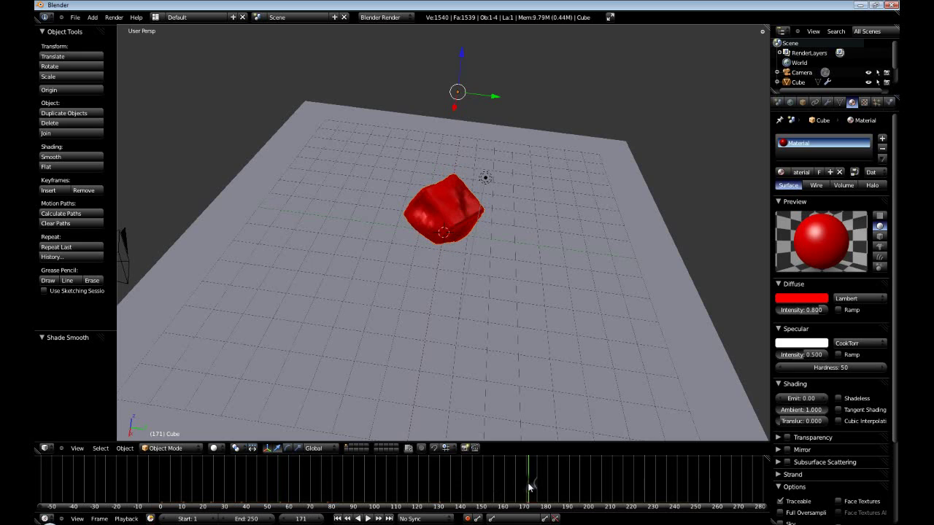
pyautogui.click(454, 482)
pyautogui.moveTo(454, 478); pyautogui.dragTo(355, 471)
pyautogui.click(420, 478)
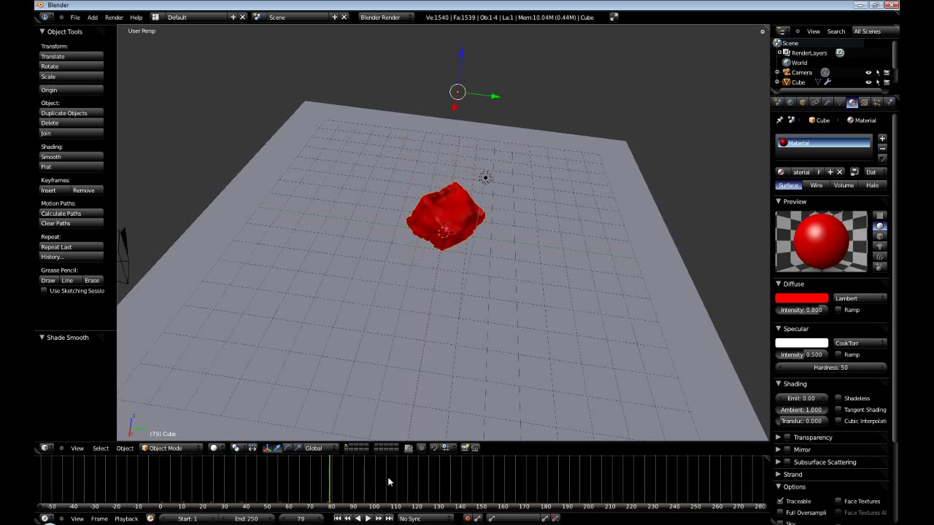
pyautogui.click(310, 521)
pyautogui.write('126')
pyautogui.press('Return')
pyautogui.click(299, 519)
pyautogui.moveTo(437, 500); pyautogui.dragTo(497, 485)
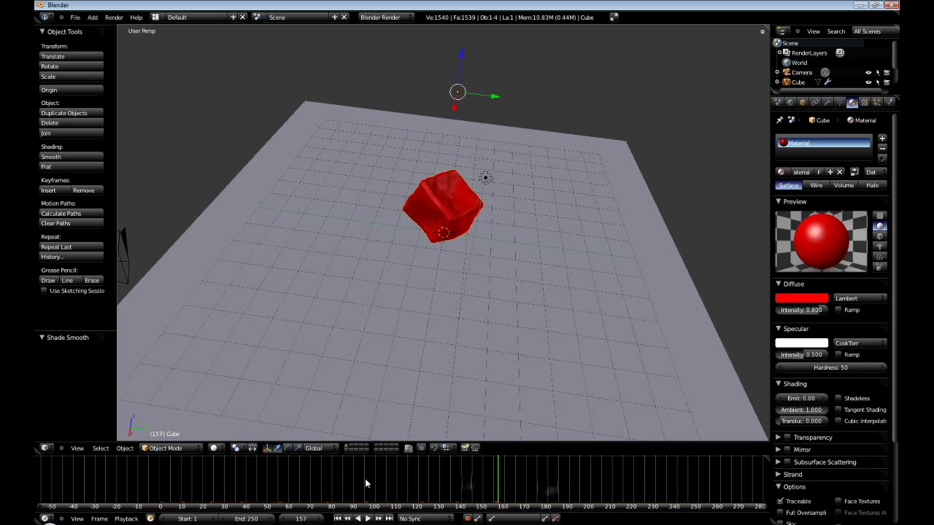
pyautogui.click(364, 479)
# Return the animation to frame 1 and view the scene from a lower, frontal angle.
pyautogui.moveTo(668, 338); pyautogui.dragTo(308, 299, button='middle')
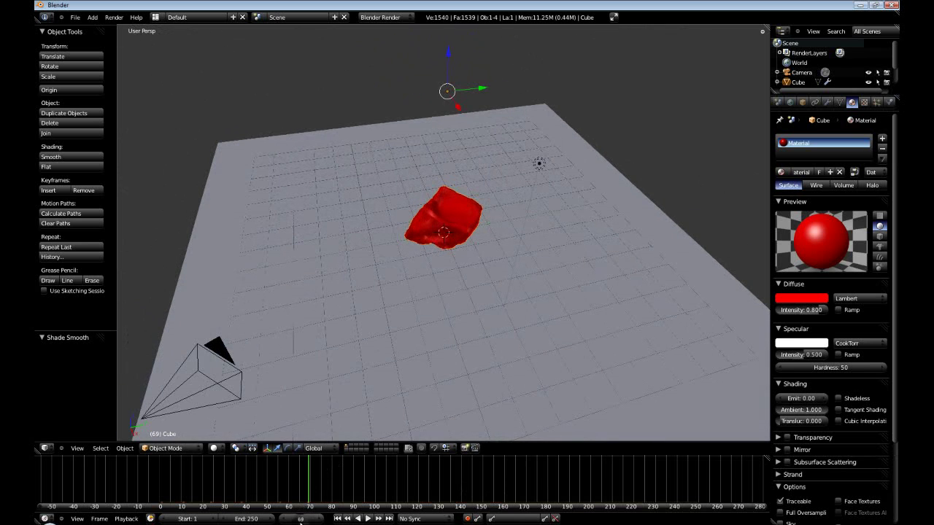
pyautogui.hotkey('shift', 'Left')
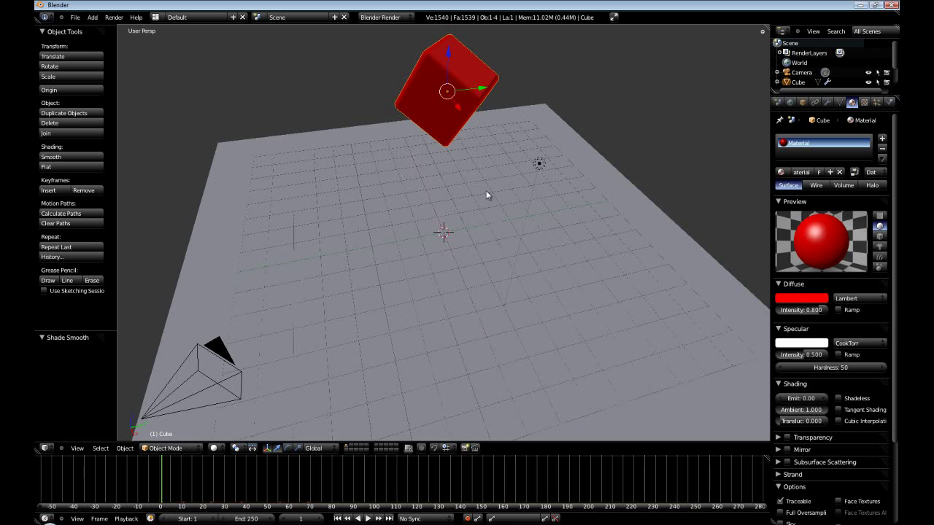
pyautogui.moveTo(564, 269); pyautogui.dragTo(339, 285, button='middle')
pyautogui.moveTo(436, 345); pyautogui.dragTo(430, 236, button='middle')
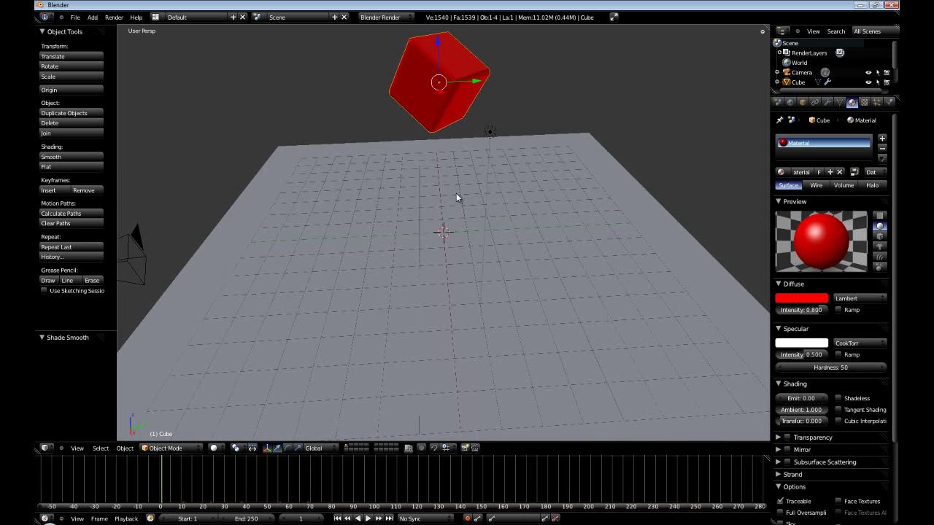